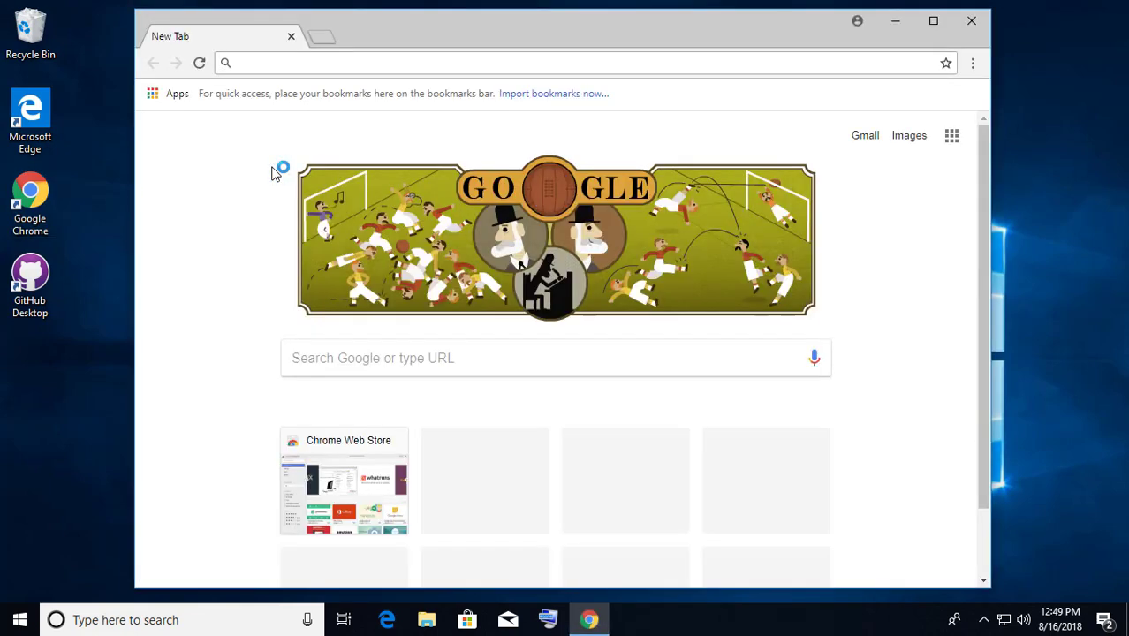
# Step: Search the web for "netbeans download"
pyautogui.write('netn')
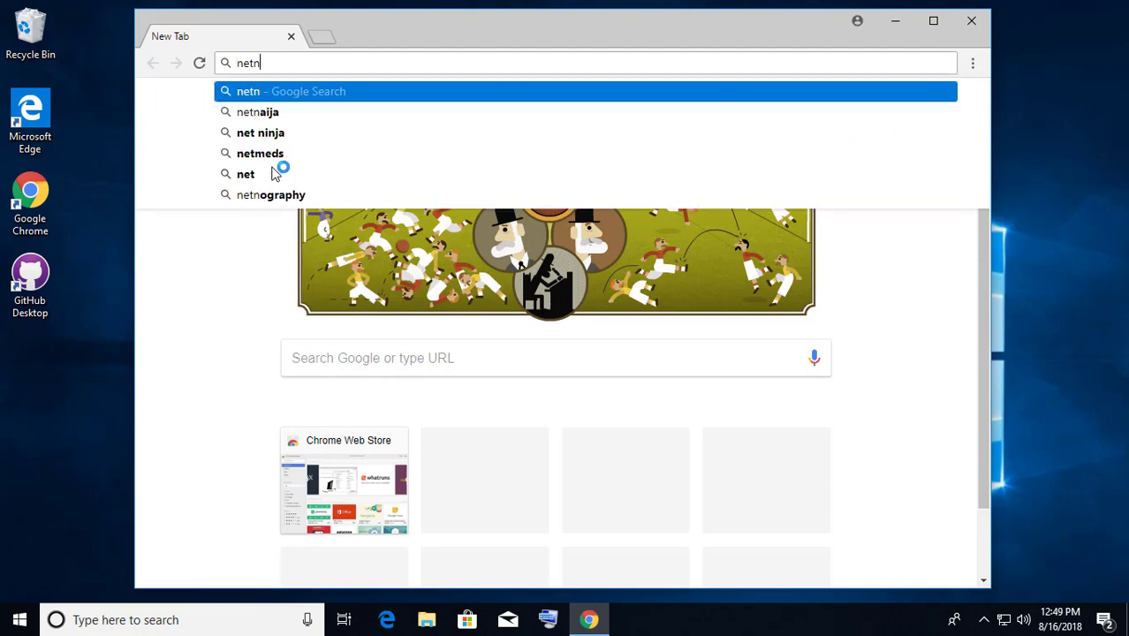
pyautogui.press('BackSpace')
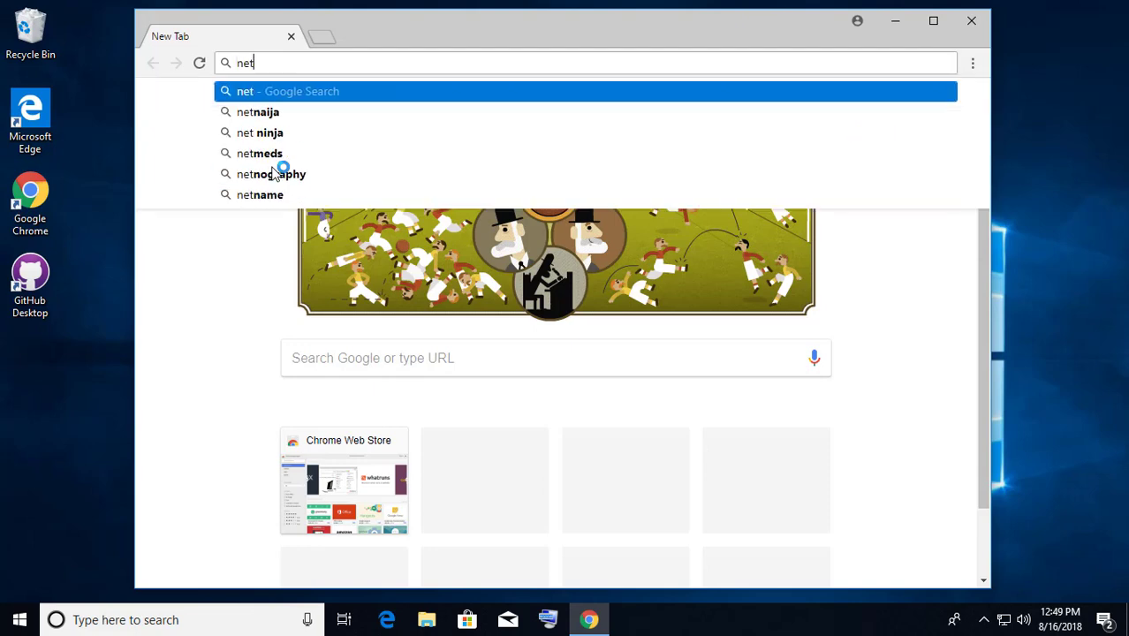
pyautogui.write('beans d')
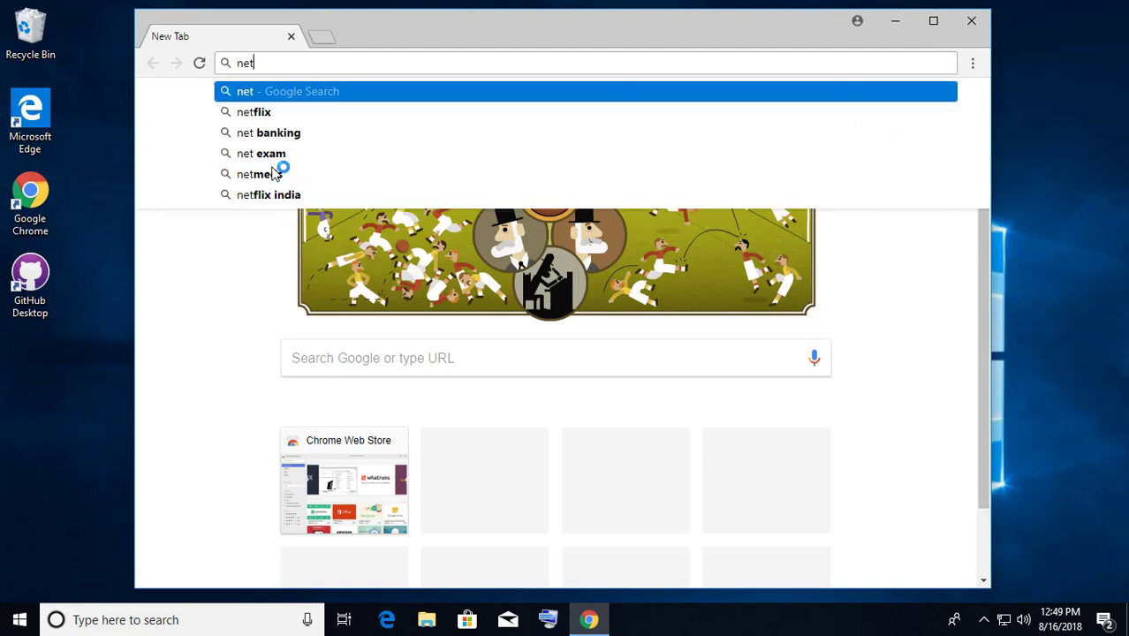
pyautogui.write('ownload')
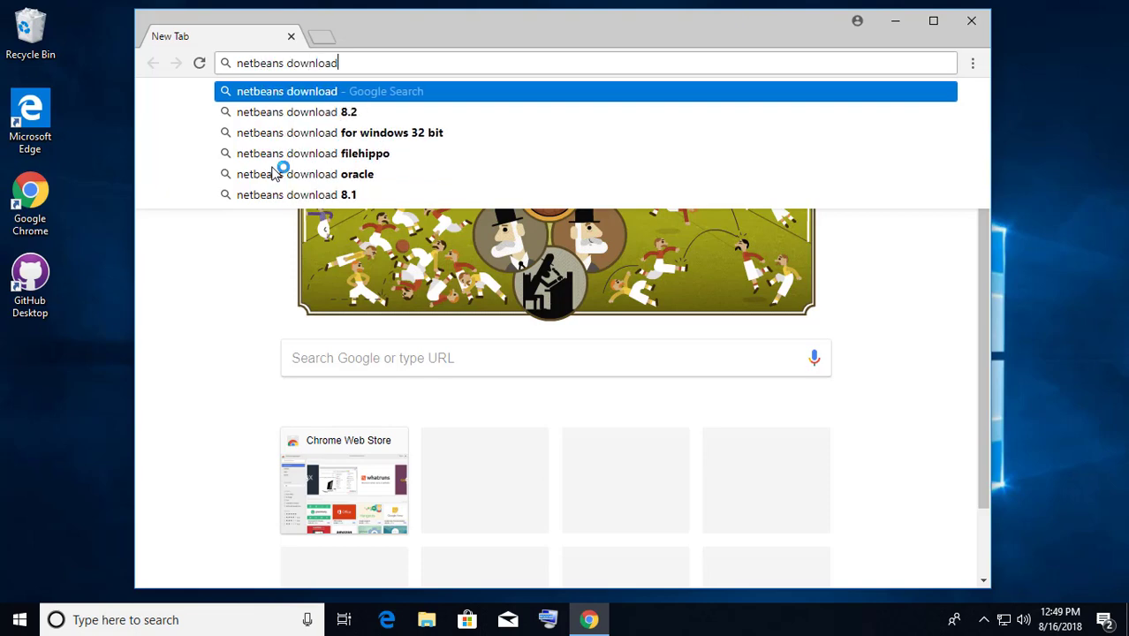
pyautogui.press('Return')
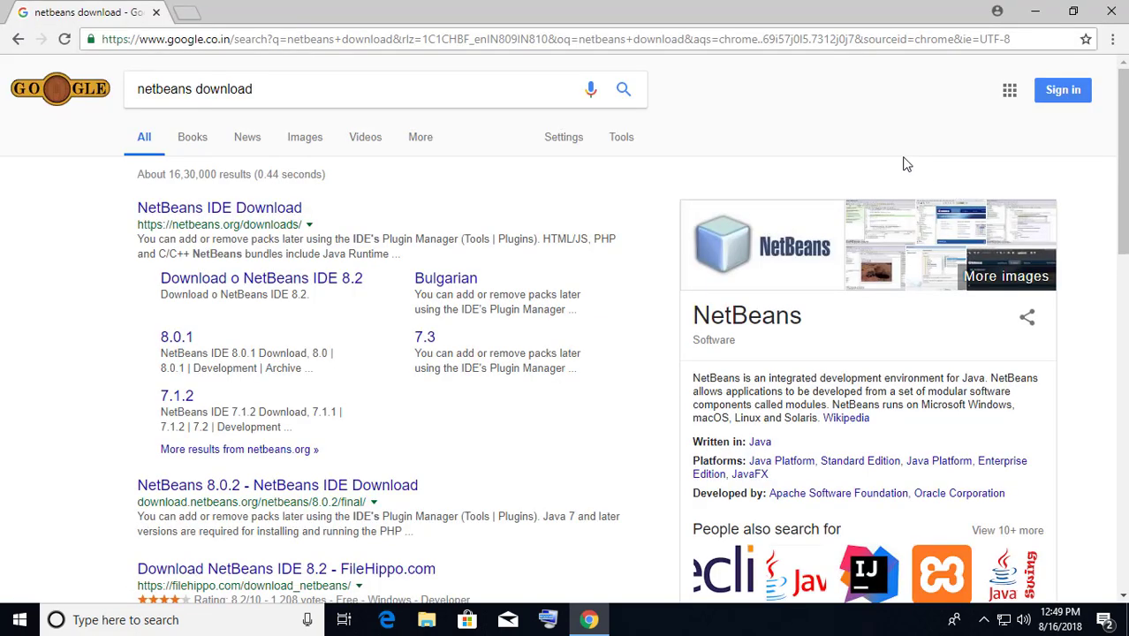
# Step: Open the NetBeans IDE Download page on netbeans.org and download the "All" bundle of NetBeans IDE 8.2 for Windows
pyautogui.click(196, 210)
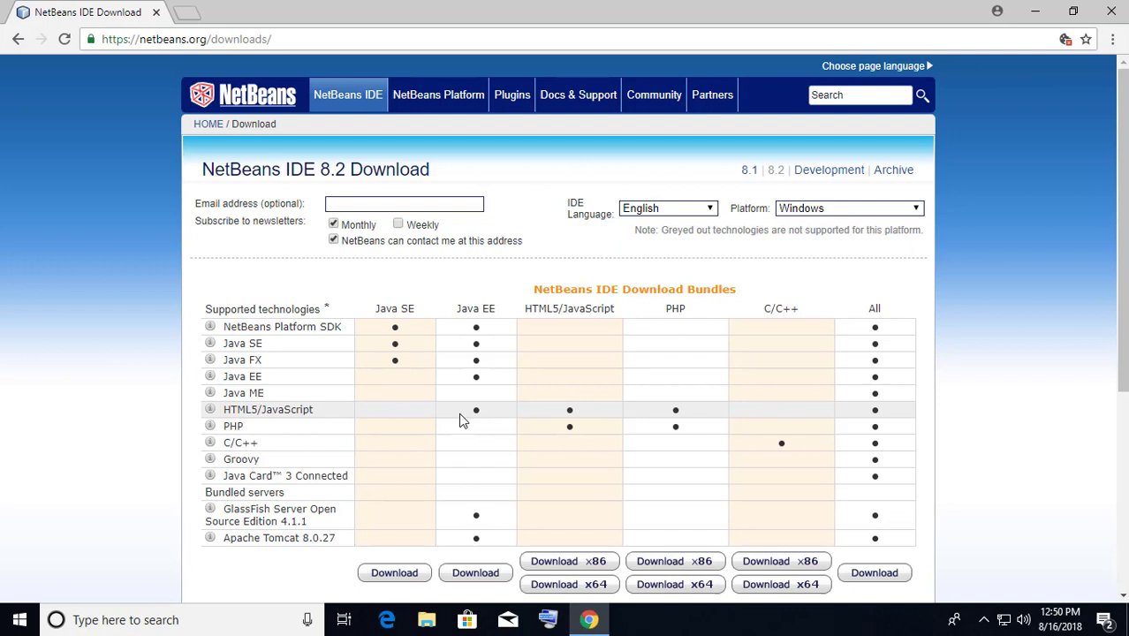
pyautogui.scroll(-1, 417, 382)
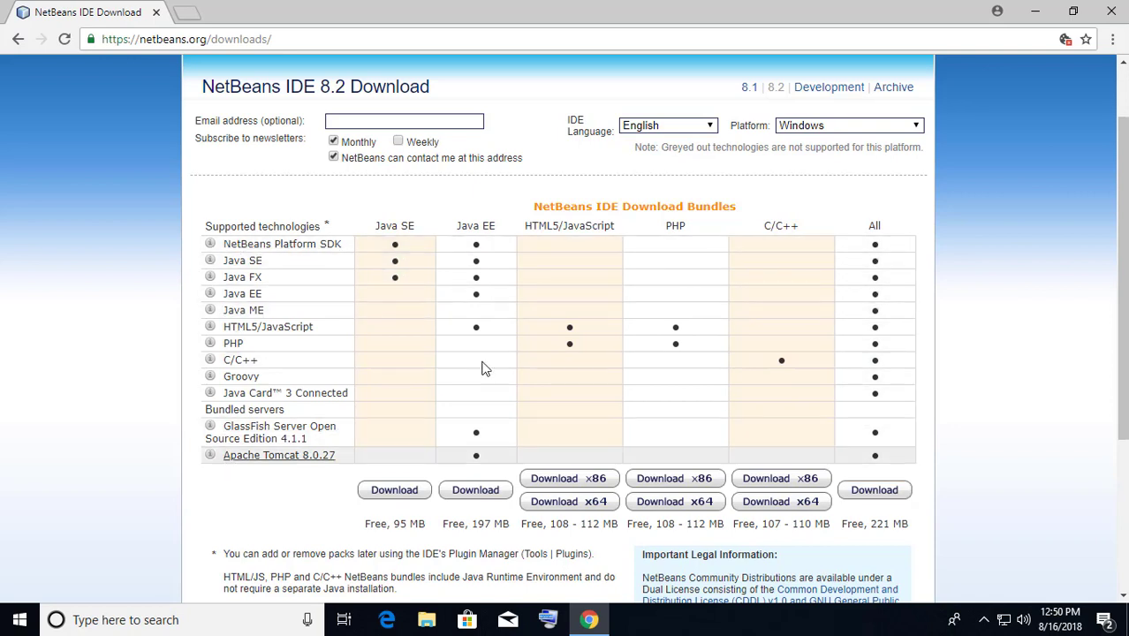
pyautogui.click(864, 496)
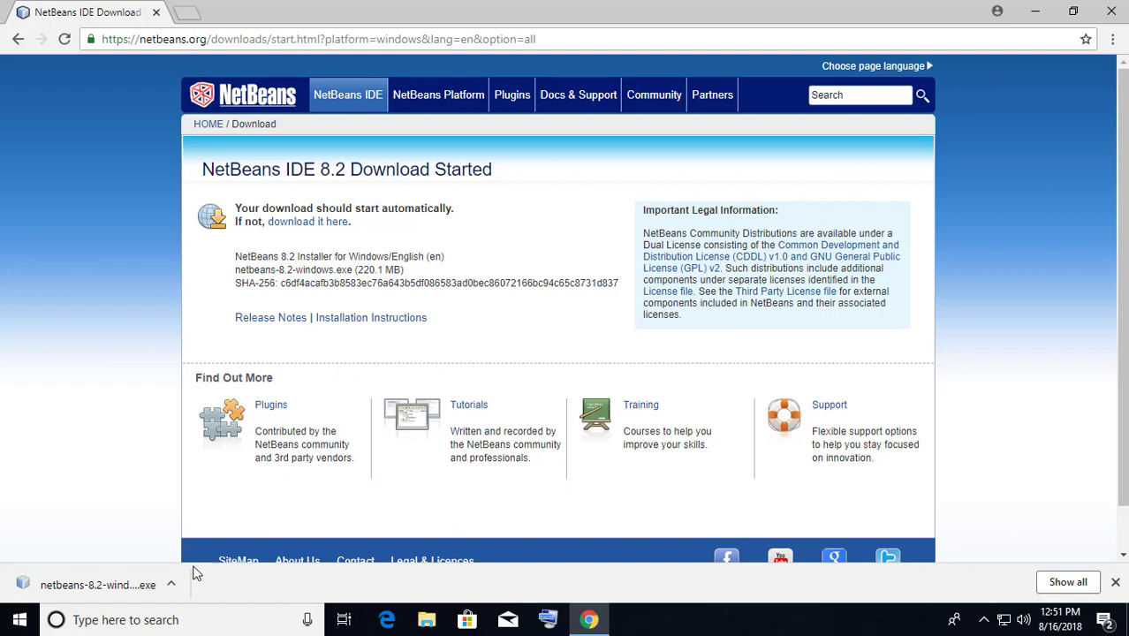
# Step: Try to run the downloaded NetBeans 8.2 installer, allow it to make changes to the device, and minimize the browser
pyautogui.click(90, 581)
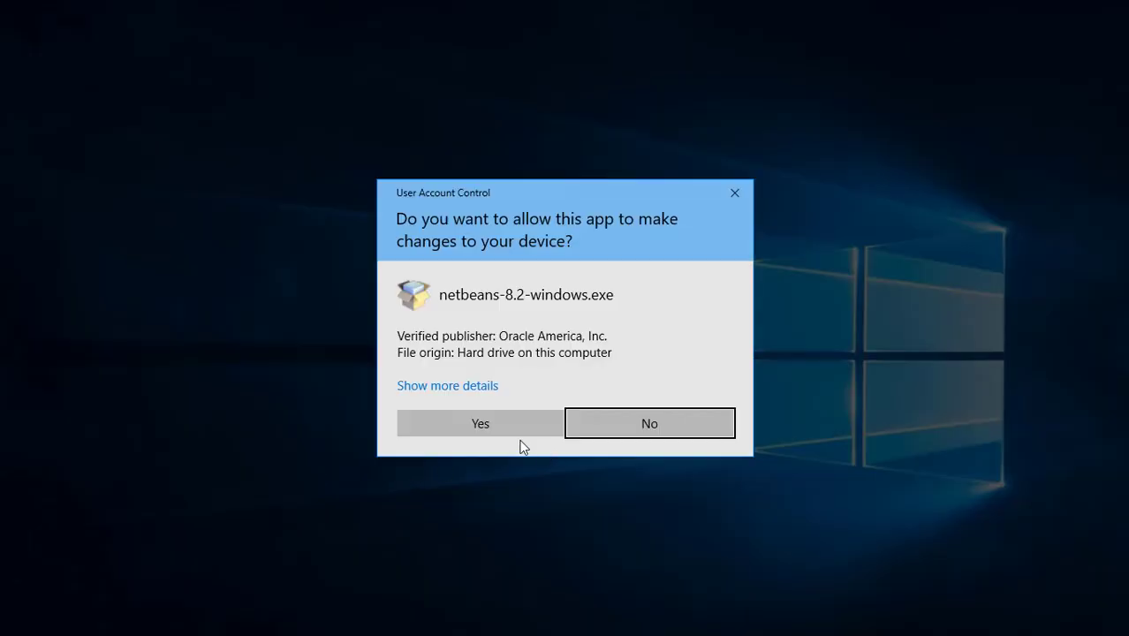
pyautogui.click(517, 432)
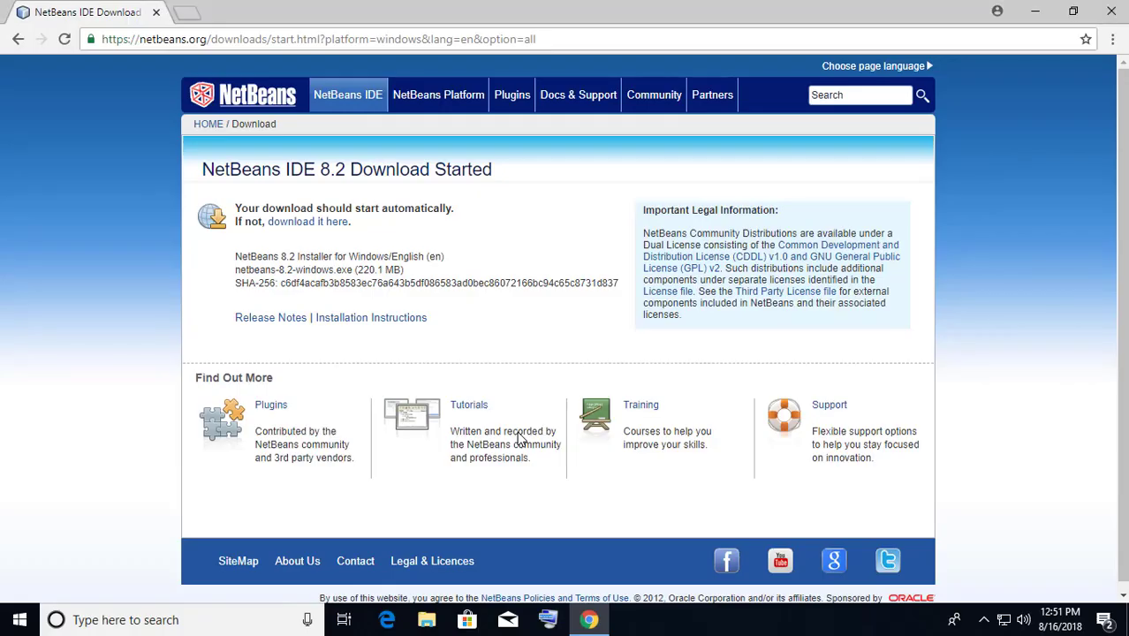
pyautogui.click(1034, 11)
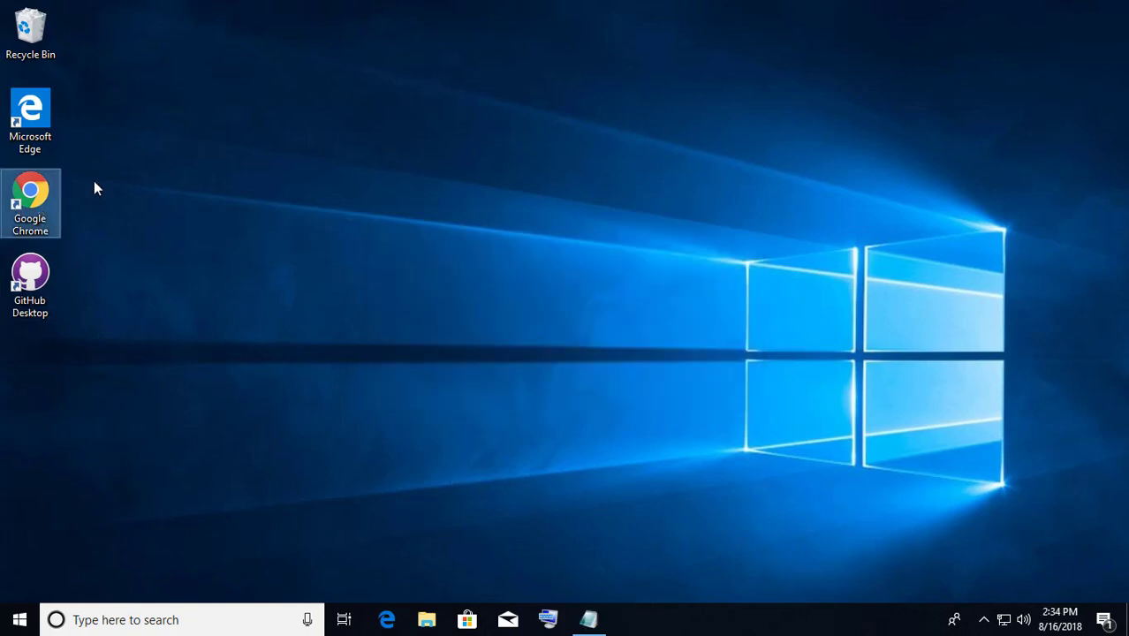
# Step: Search the web for "JDK 8" in Google Chrome and open Oracle's Java SE Development Kit 8 downloads page
pyautogui.press('Return')
pyautogui.write('JDK 8')
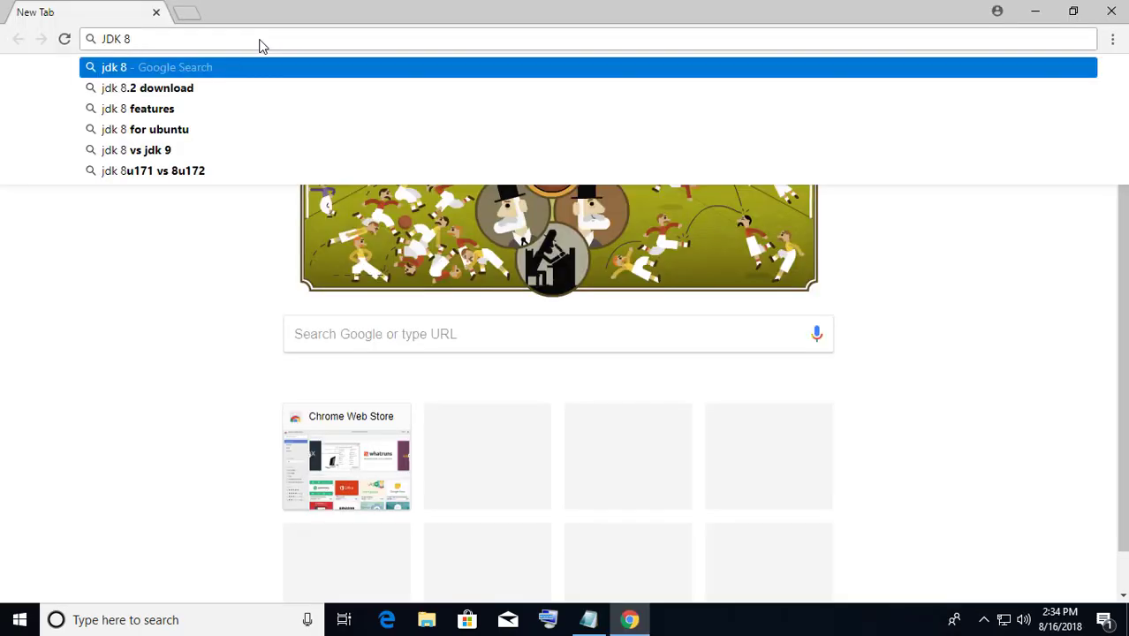
pyautogui.press('Return')
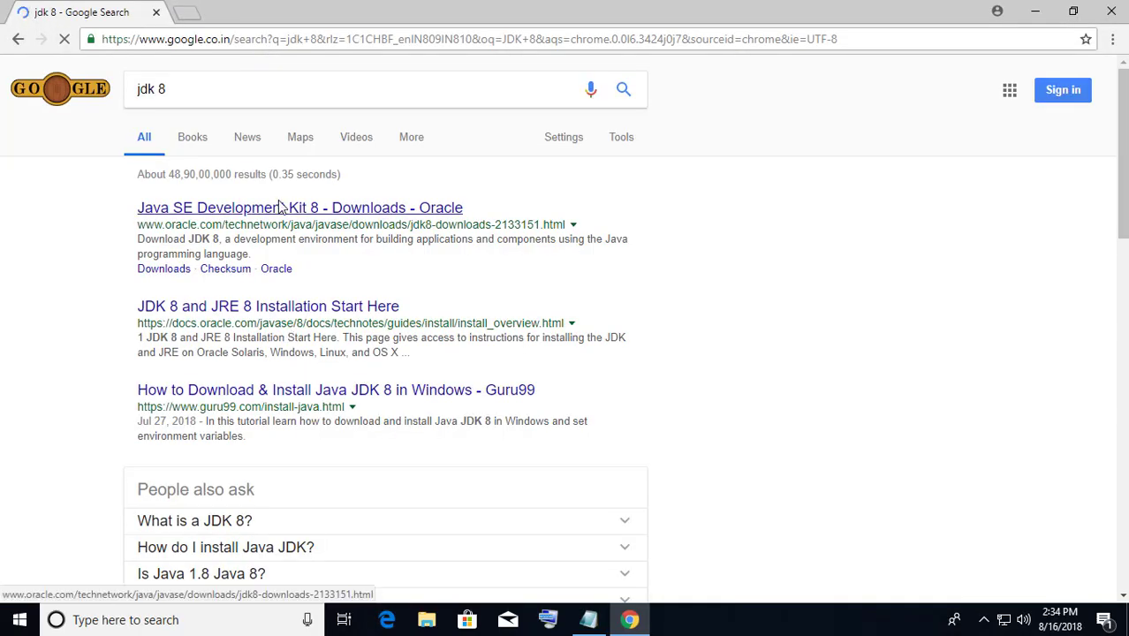
pyautogui.click(280, 207)
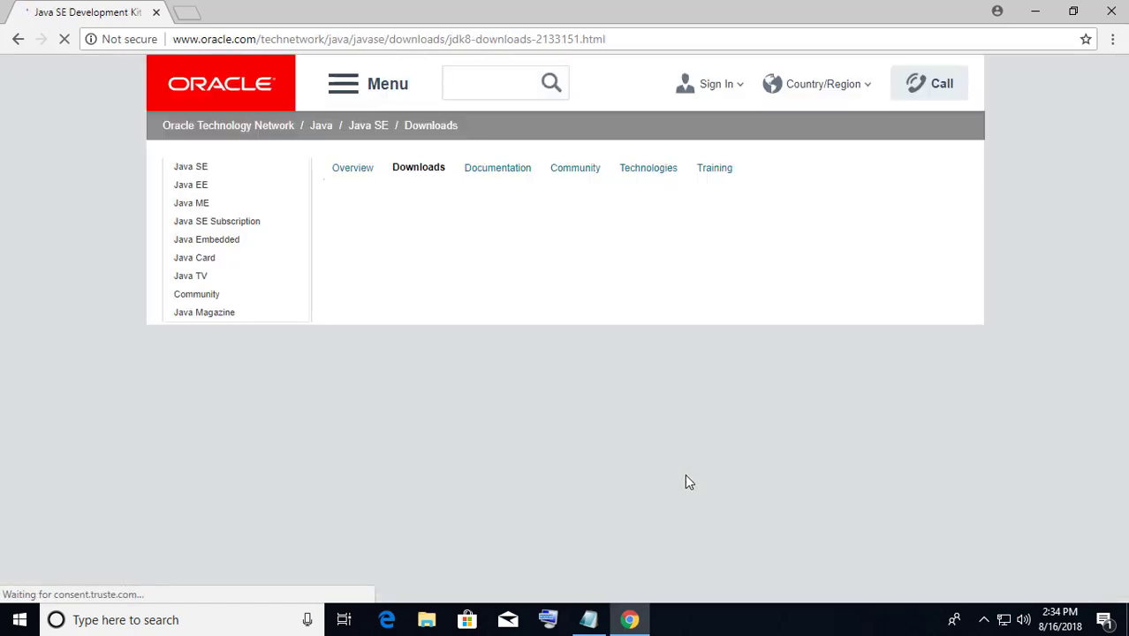
# Step: Accept the license agreement for Java SE Development Kit 8u181 and download jdk-8u181-windows-x64.exe
pyautogui.scroll(-3, 469, 477)
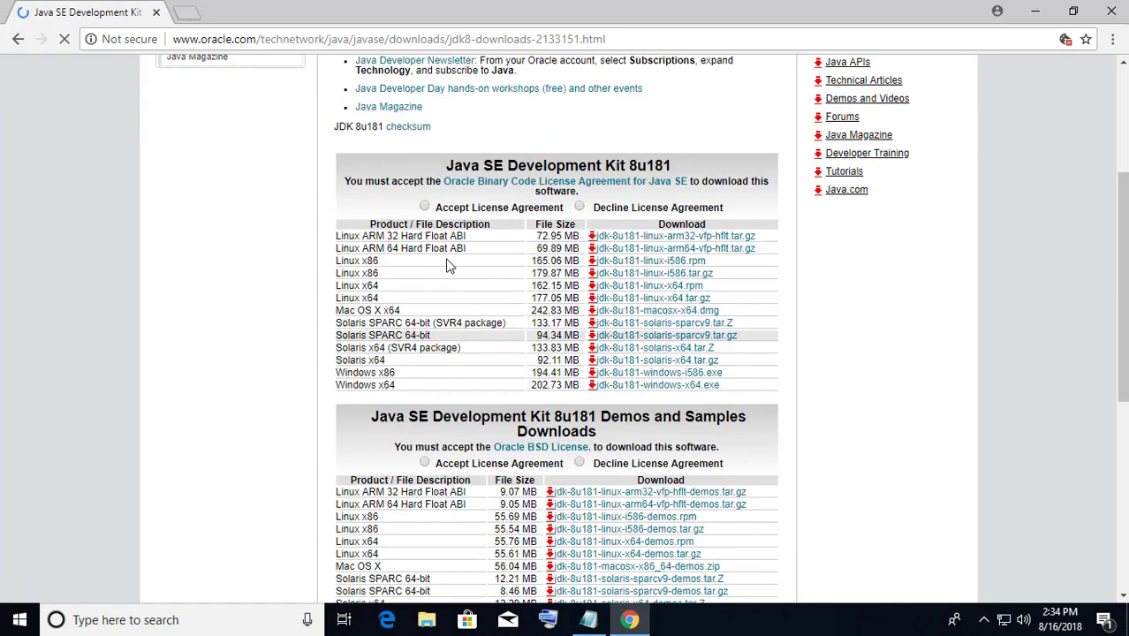
pyautogui.click(425, 206)
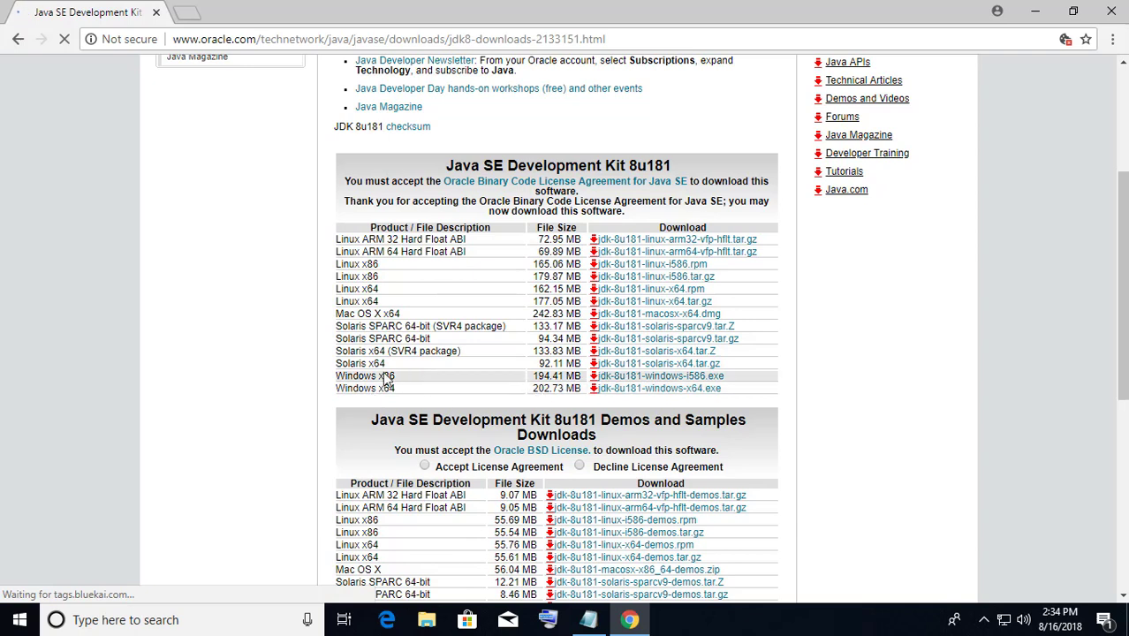
pyautogui.click(594, 390)
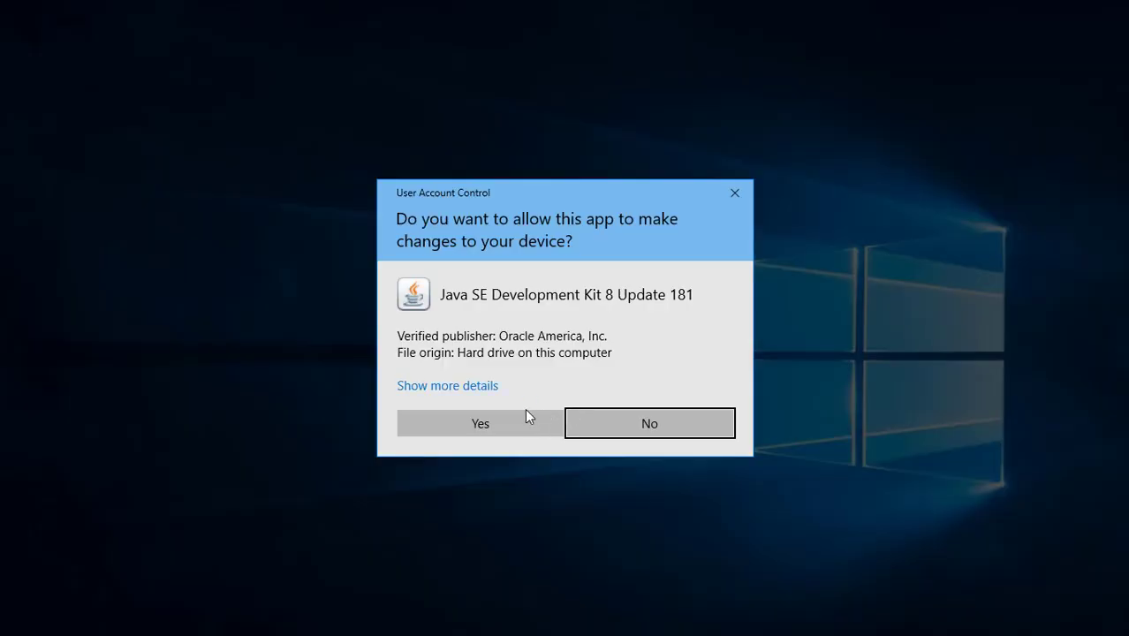
# Step: Install Java SE Development Kit 8 Update 181 with the default options, keeping C:\Program Files\Java\jre1.8.0_181 as the Java destination folder, and close the wizard
pyautogui.click(481, 425)
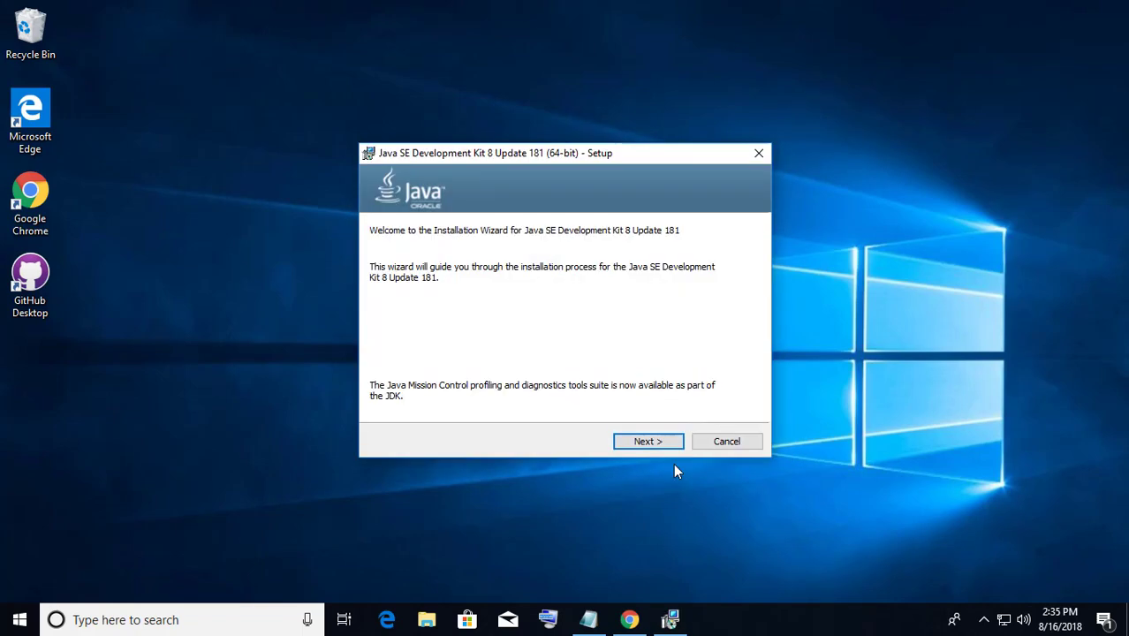
pyautogui.click(645, 445)
pyautogui.click(641, 444)
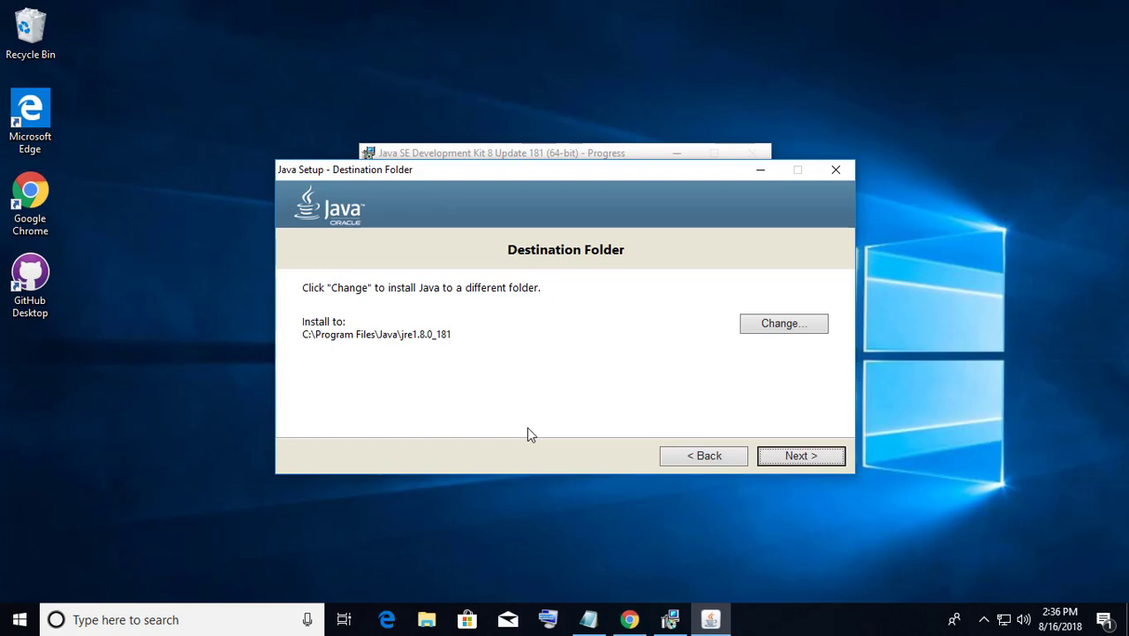
pyautogui.click(806, 461)
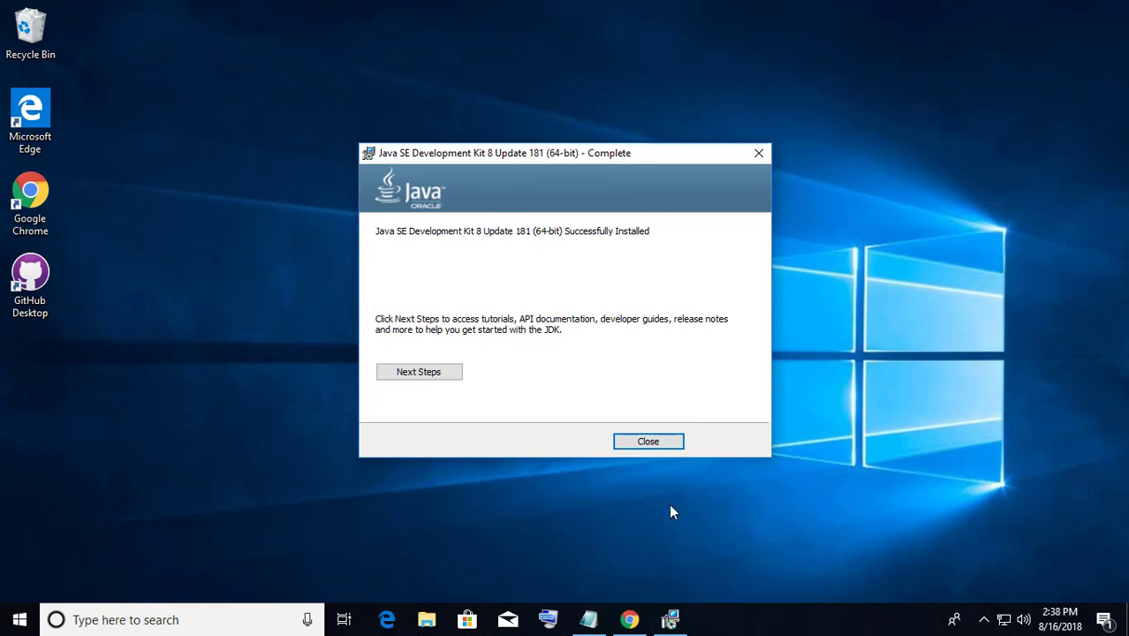
pyautogui.click(655, 440)
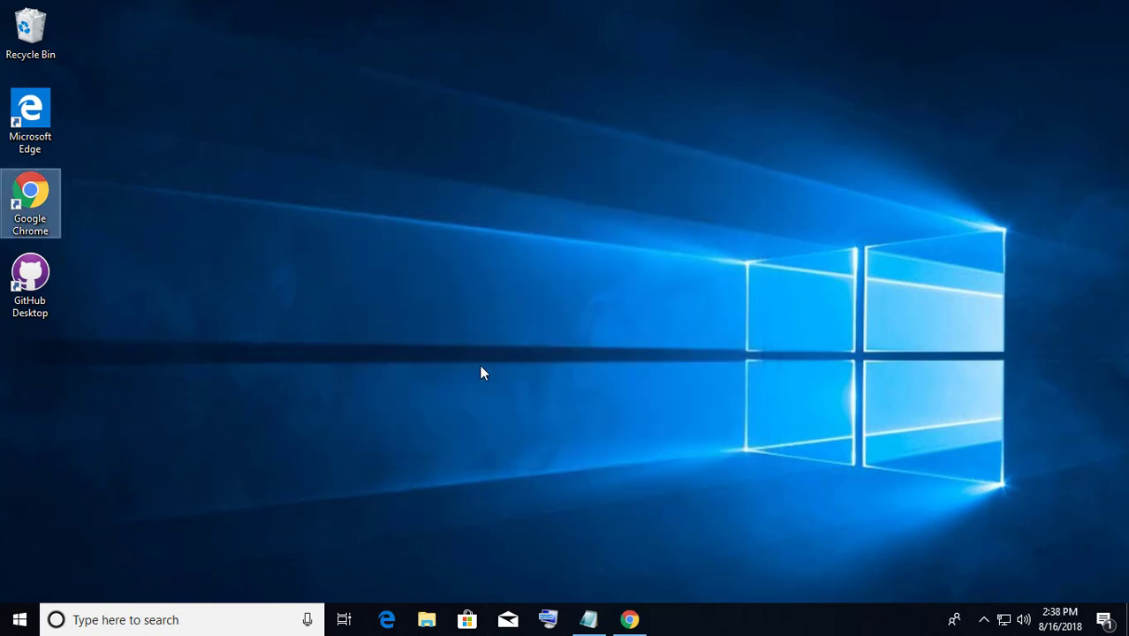
# Step: Run netbeans-8.2-windows from the Downloads folder and allow it to make changes to the device
pyautogui.click(427, 619)
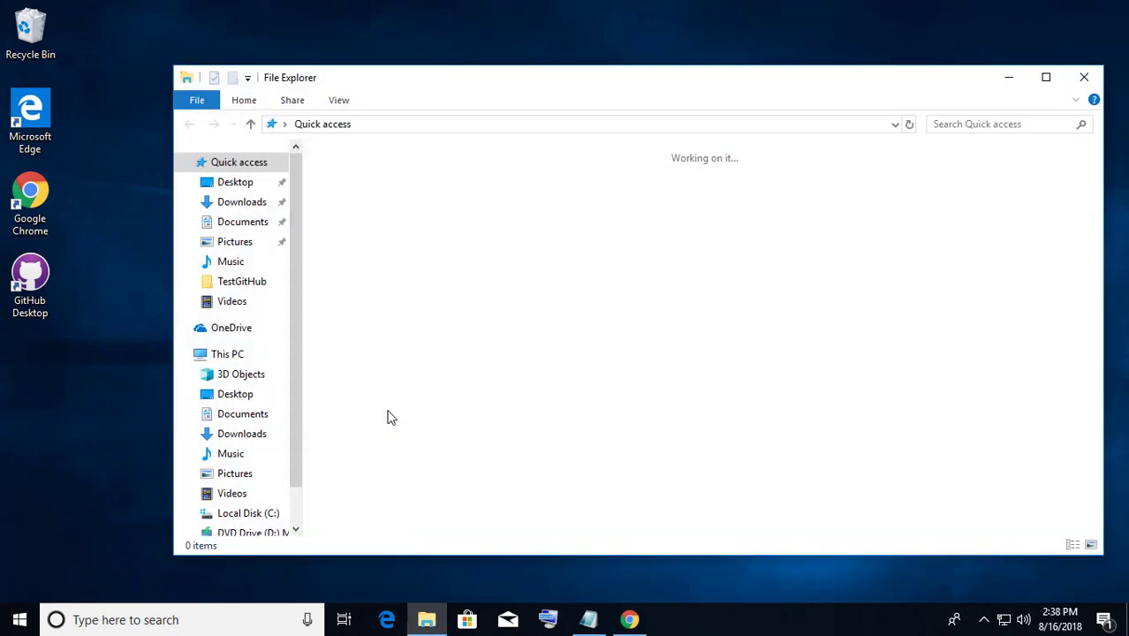
pyautogui.click(231, 202)
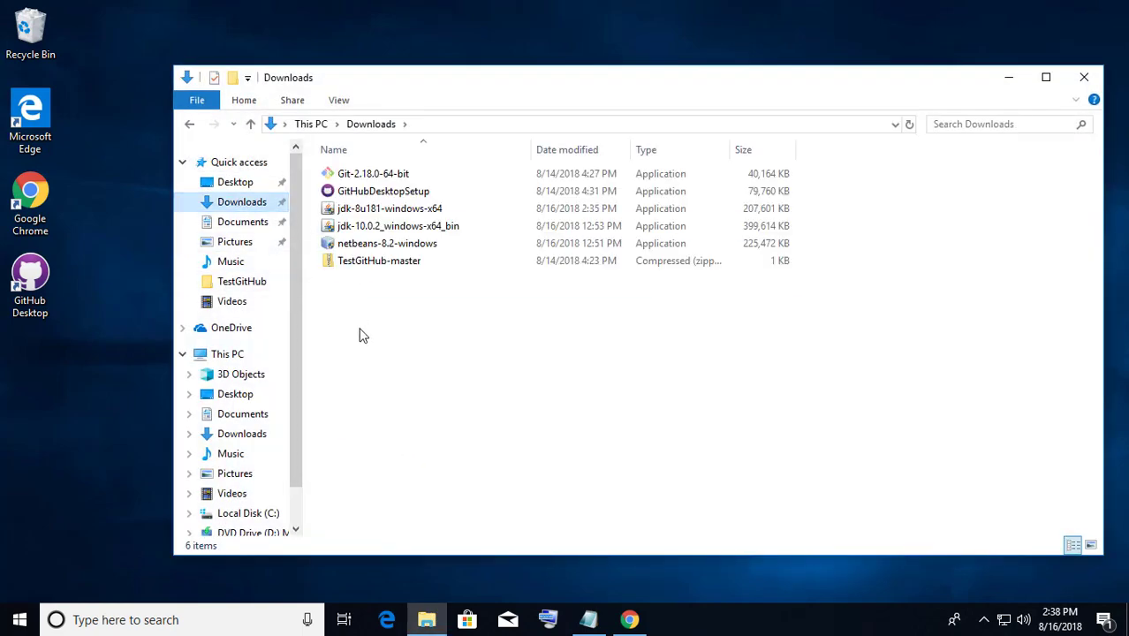
pyautogui.click(389, 244)
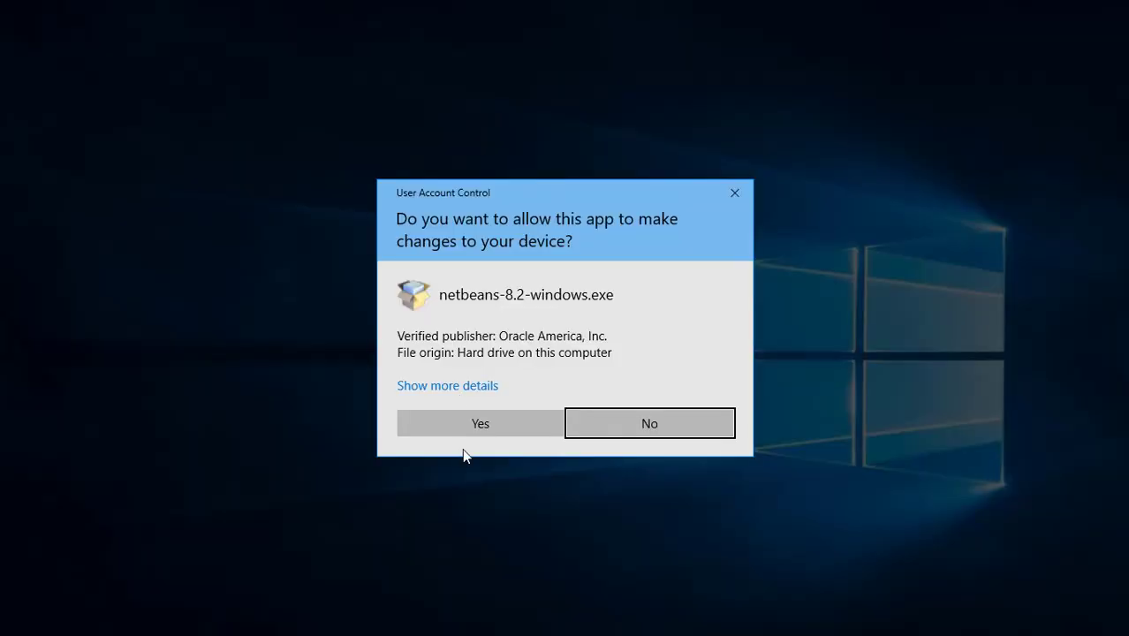
pyautogui.click(461, 432)
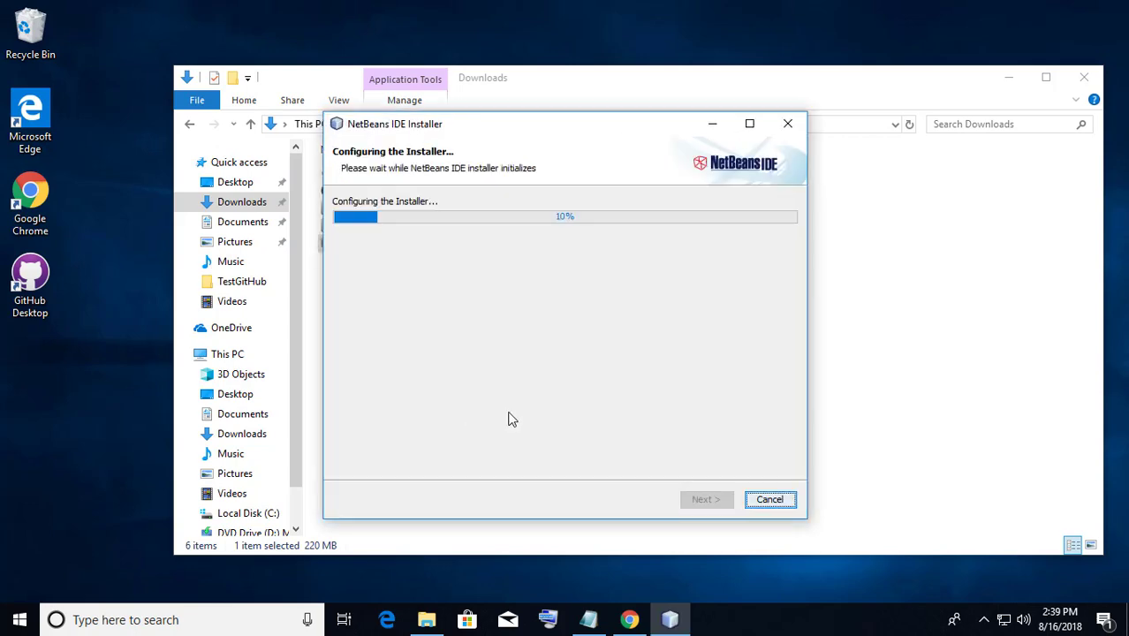
# Step: Minimize the Downloads window, finish the NetBeans IDE setup with anonymous usage data enabled, and launch NetBeans IDE 8.2
pyautogui.click(1008, 78)
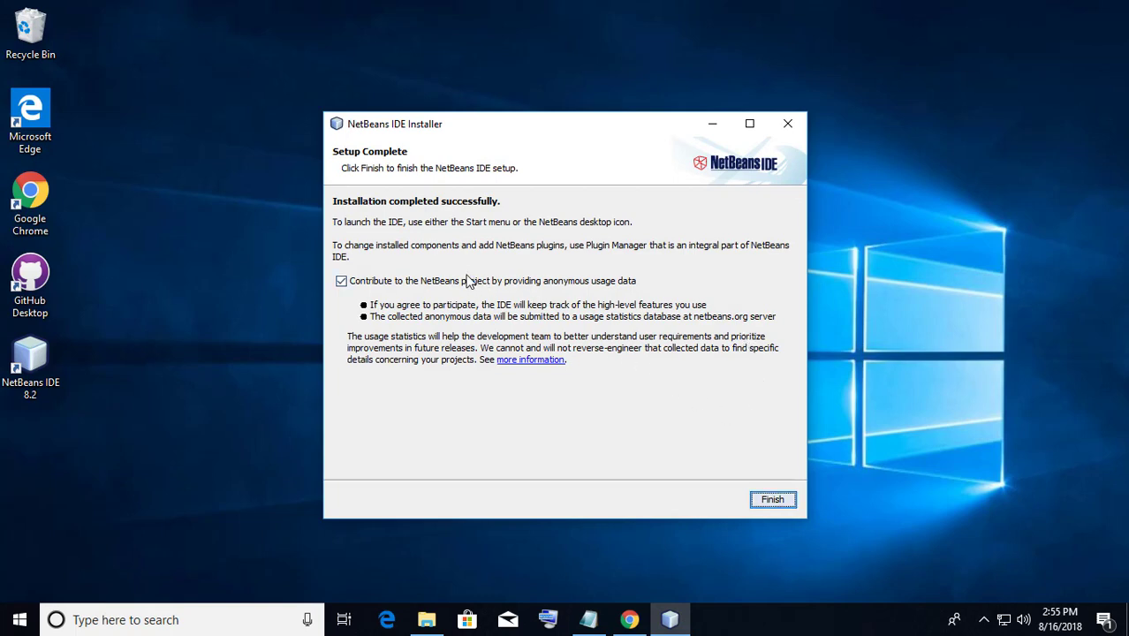
pyautogui.click(777, 502)
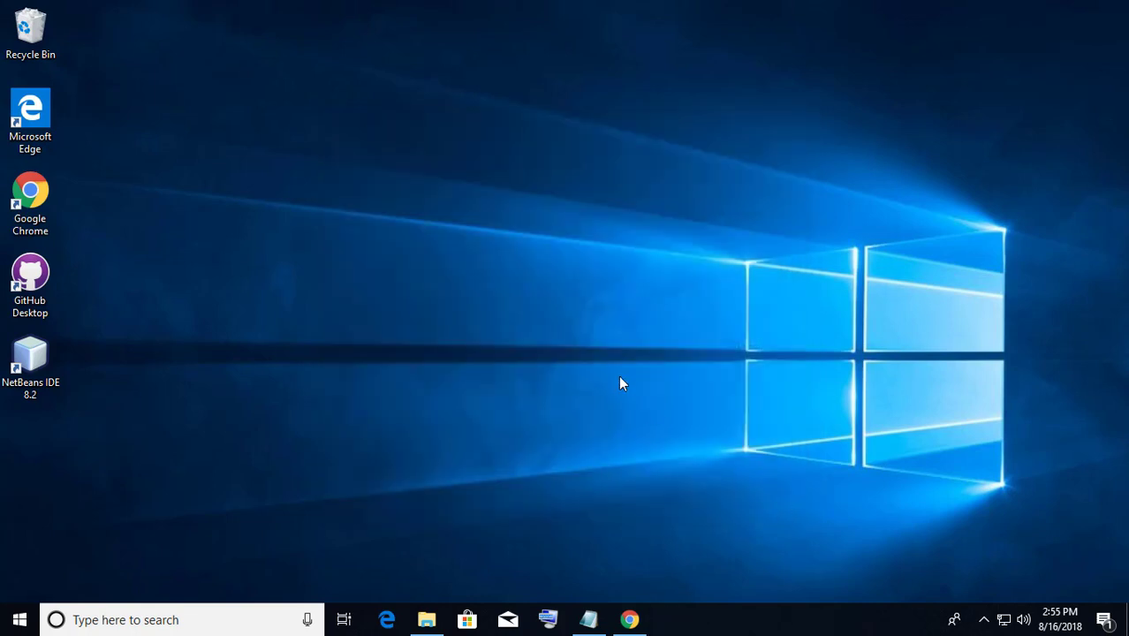
pyautogui.doubleClick(40, 365)
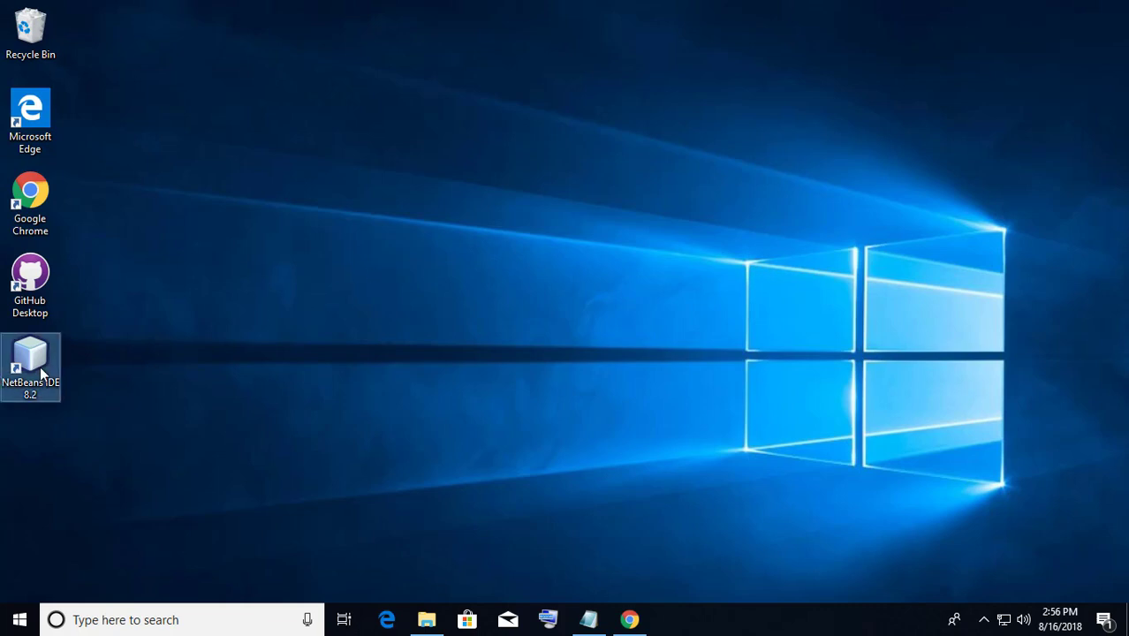